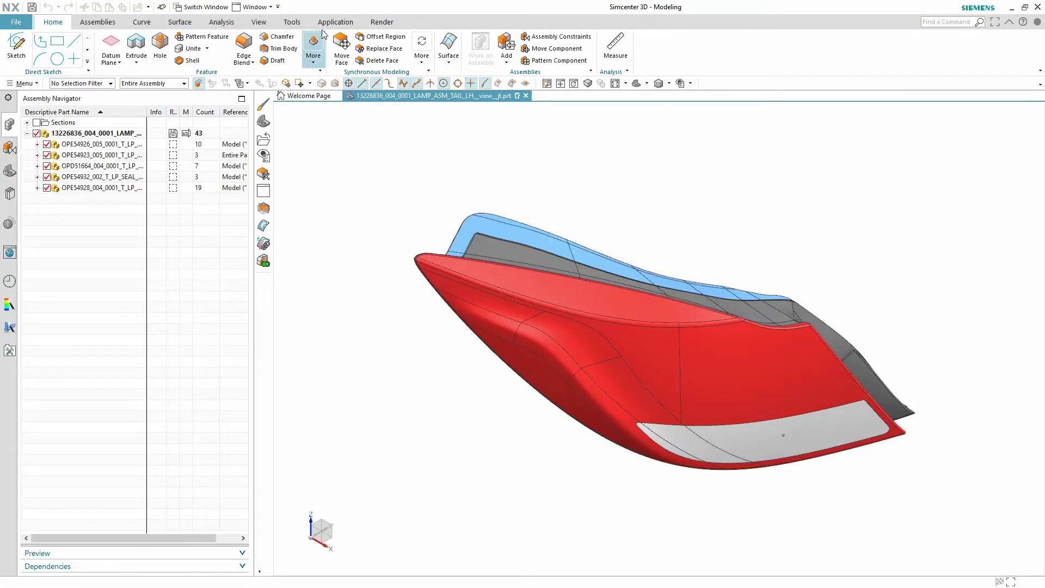
Switch to the Pre/Post application and create a new assembly FEM file from the blank template for the tail lamp assembly
{"action": "left_click", "coordinate": [335, 22]}
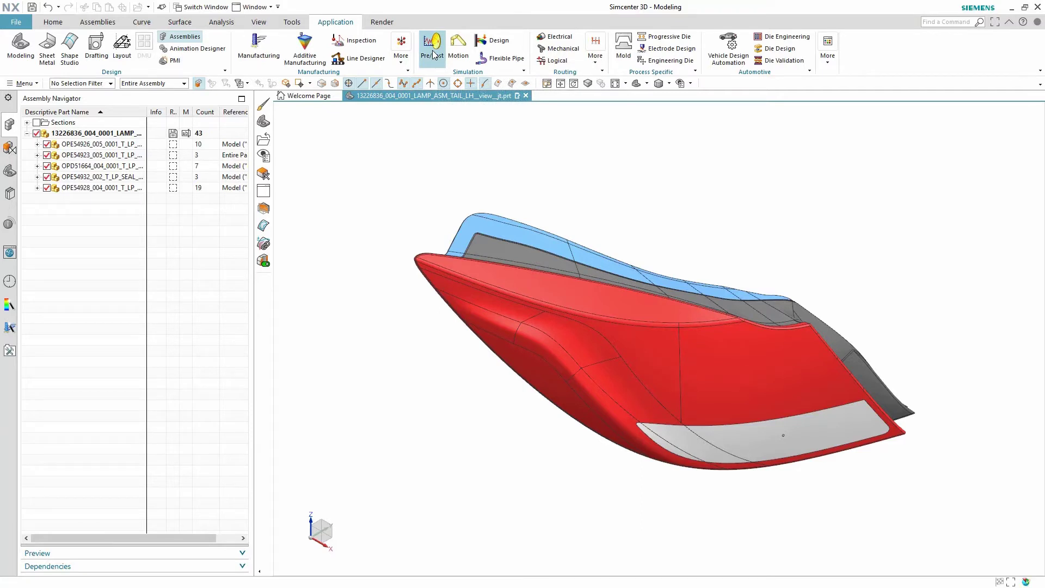
{"action": "left_click", "coordinate": [433, 47]}
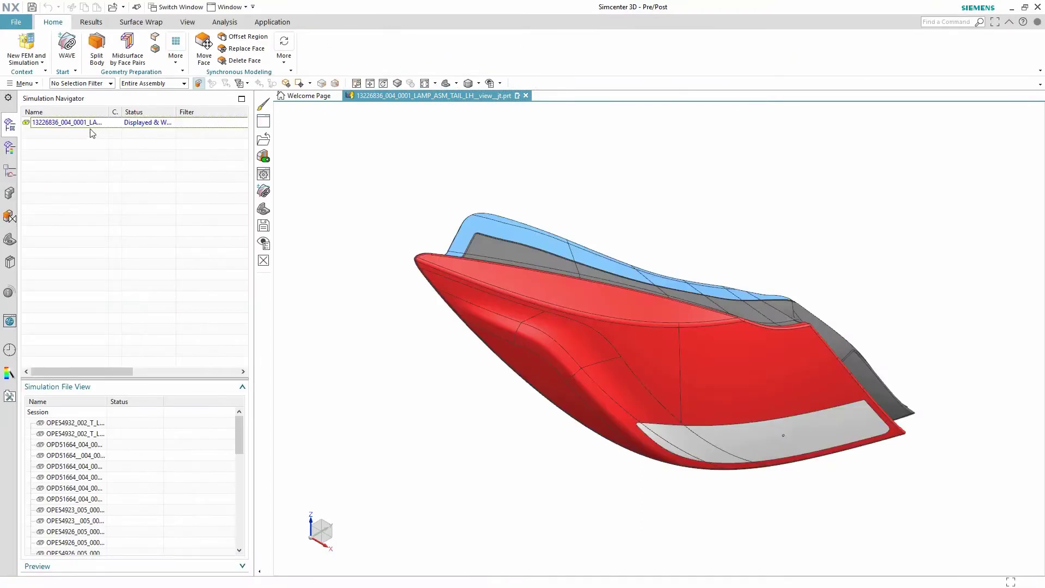
{"action": "right_click", "coordinate": [117, 125]}
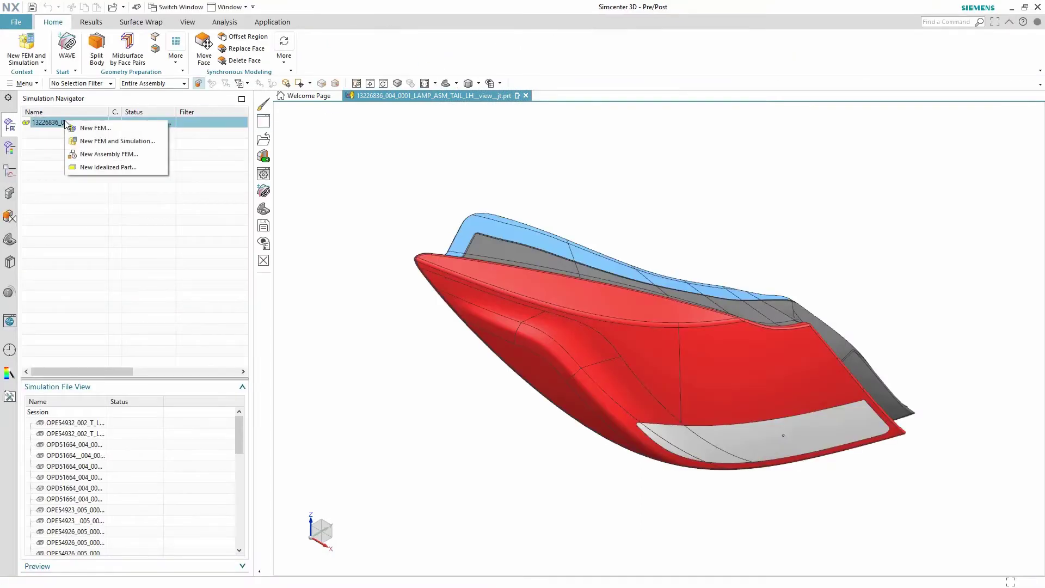
{"action": "left_click", "coordinate": [115, 155]}
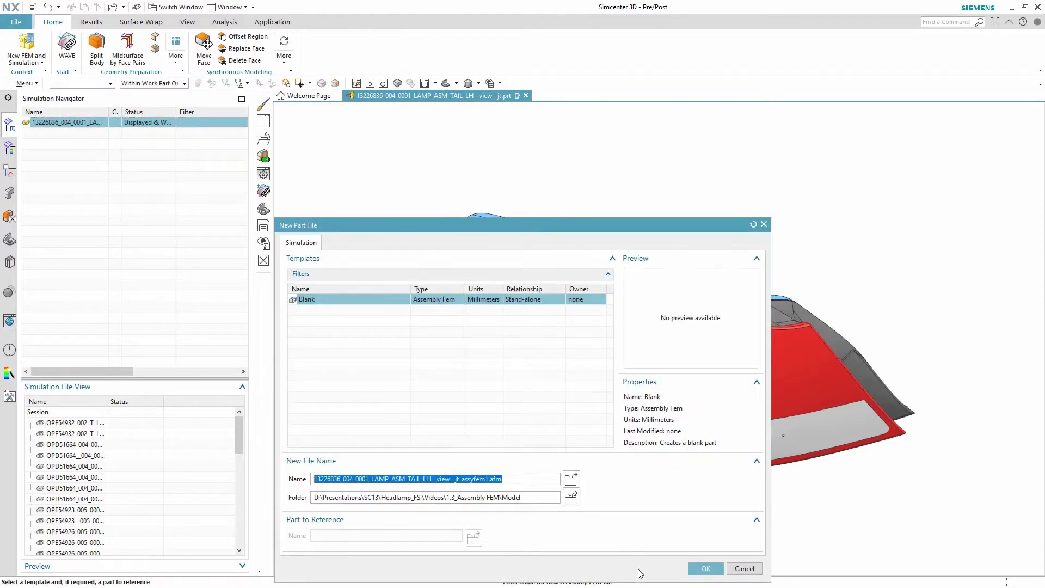
{"action": "left_click", "coordinate": [704, 567]}
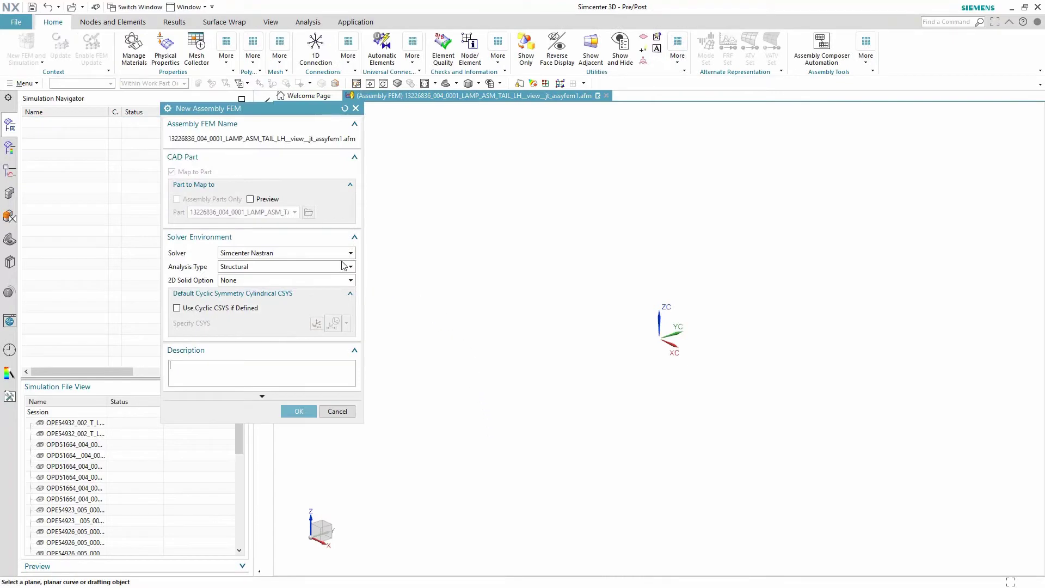
Set the tail lamp assembly FEM's solver to Simcenter 3D Multiphysics with Coupled Thermal-Flow-Structural analysis and create it
{"action": "left_click", "coordinate": [334, 254]}
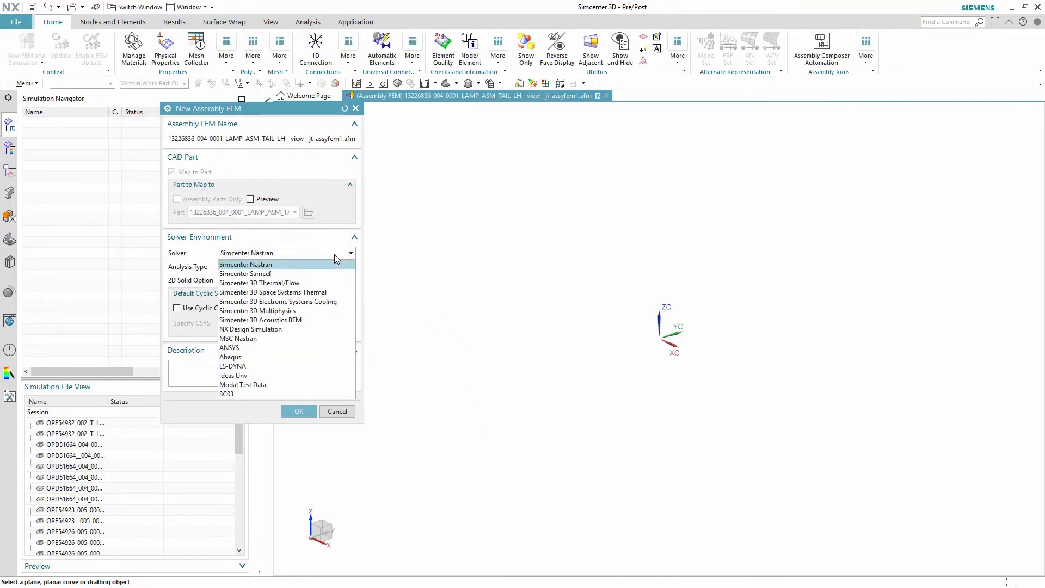
{"action": "left_click", "coordinate": [303, 310]}
{"action": "left_click", "coordinate": [289, 265]}
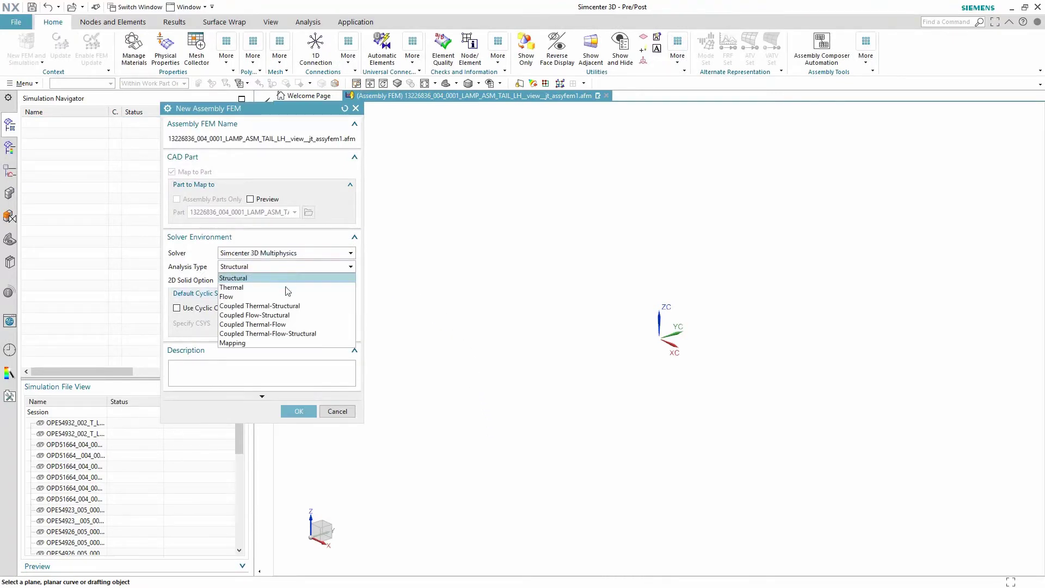
{"action": "left_click", "coordinate": [283, 333]}
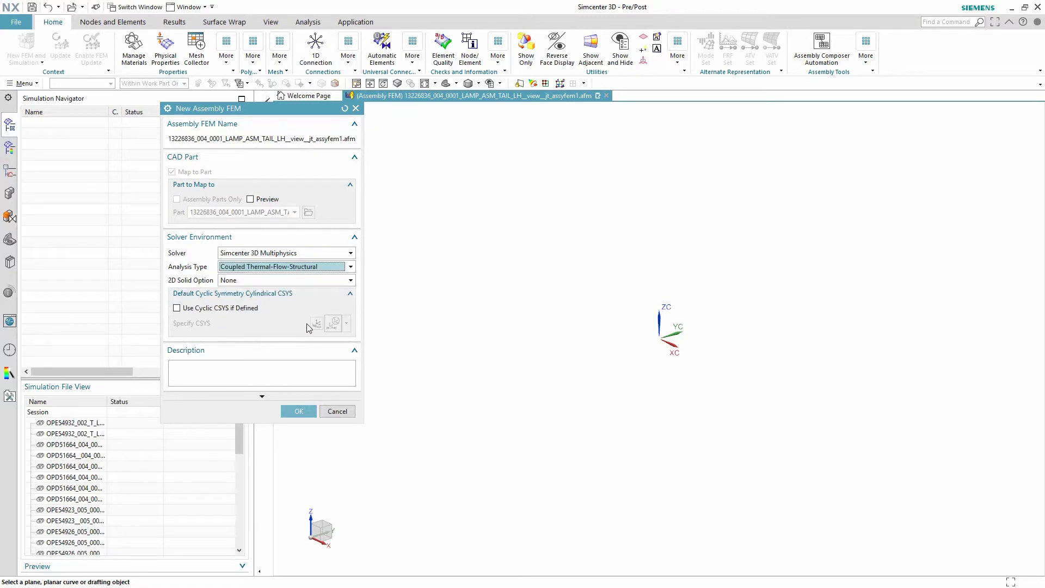
{"action": "left_click", "coordinate": [298, 411]}
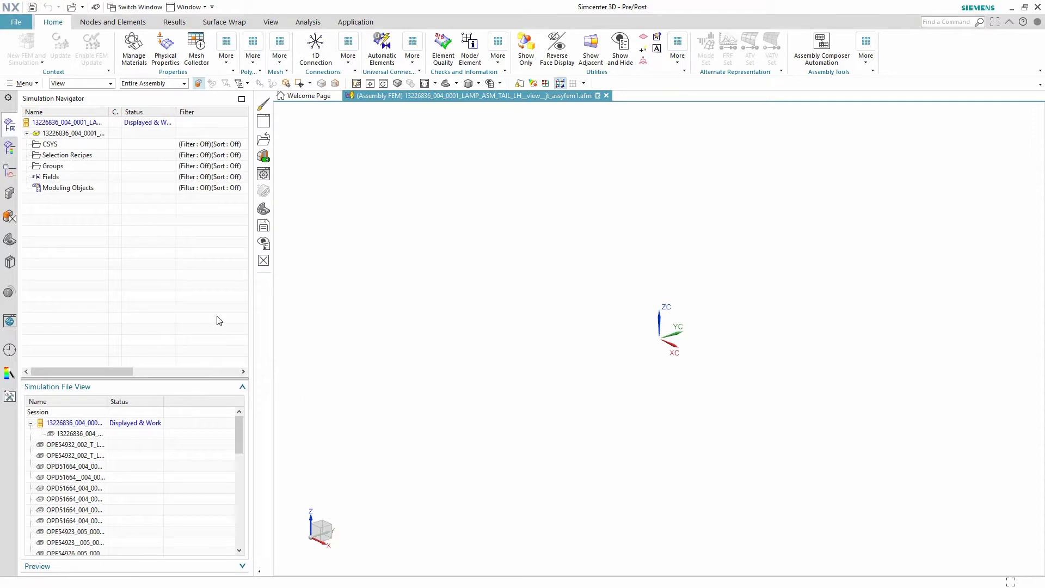
Map the ignored OPE54923_005_0001_T_LP_LENS_LH component to a new blank assembly FEM file
{"action": "left_click", "coordinate": [27, 133]}
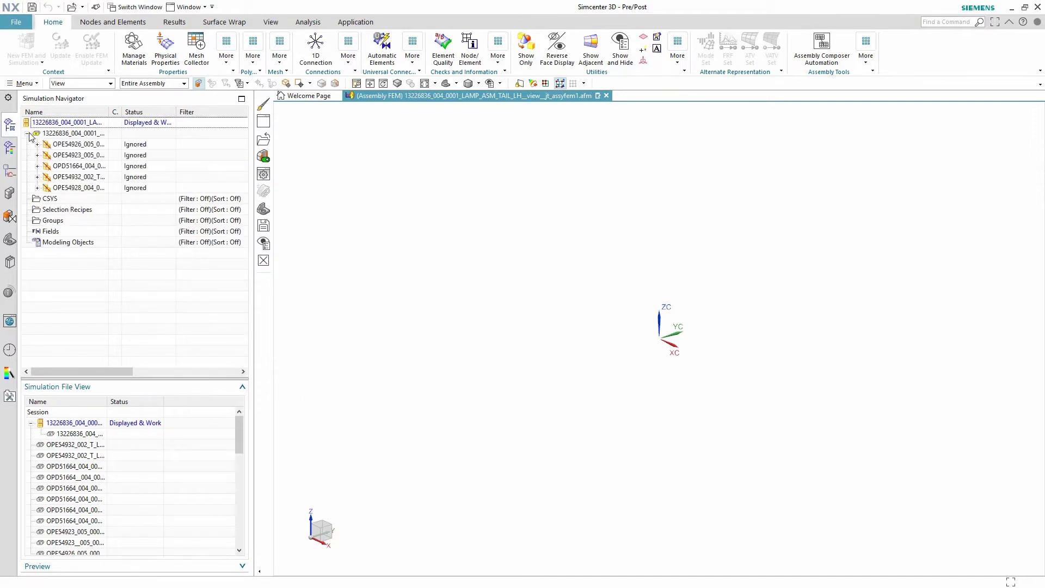
{"action": "right_click", "coordinate": [58, 159]}
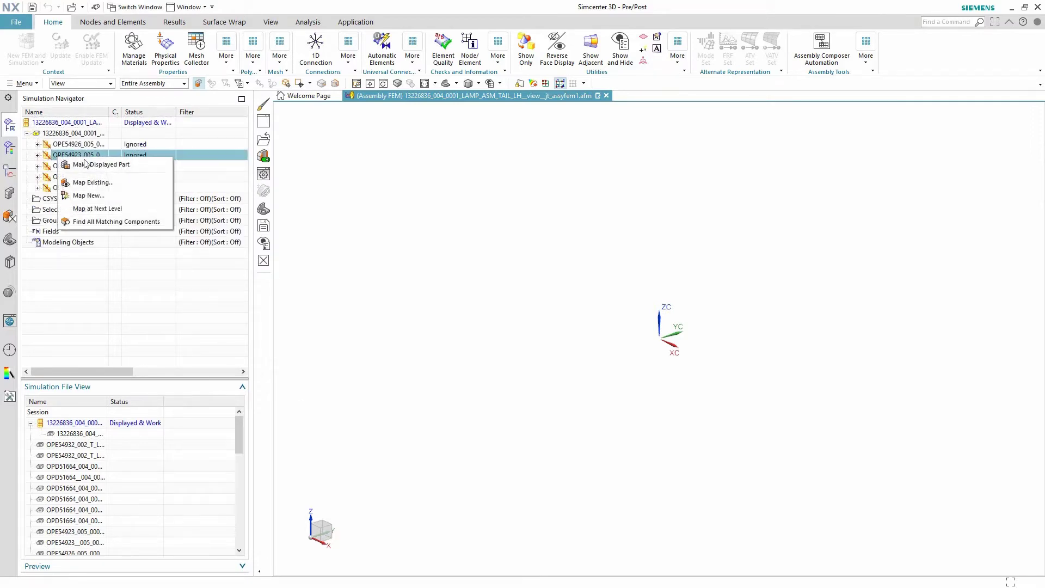
{"action": "left_click", "coordinate": [102, 200]}
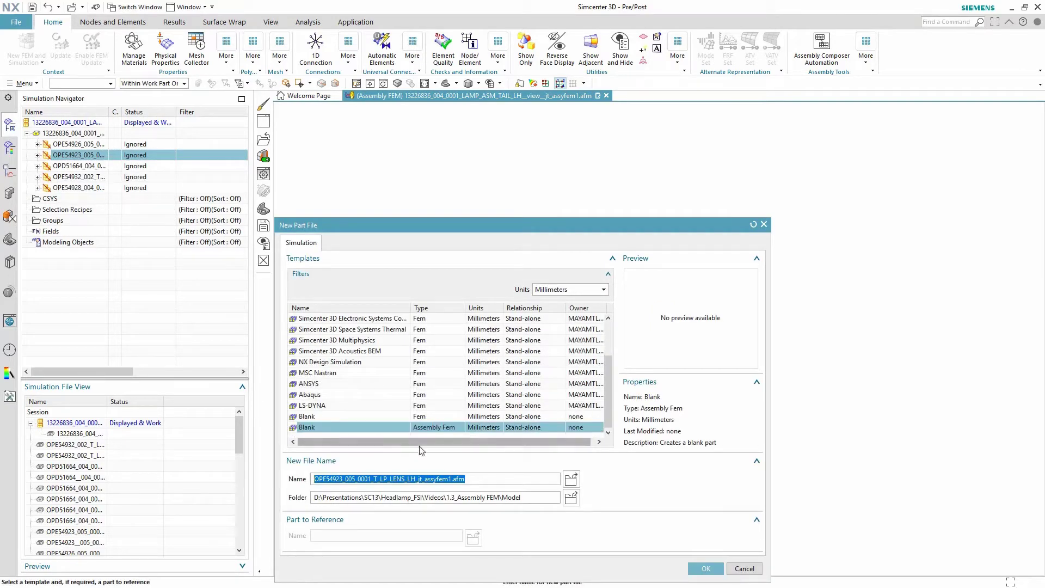
{"action": "left_click", "coordinate": [710, 571]}
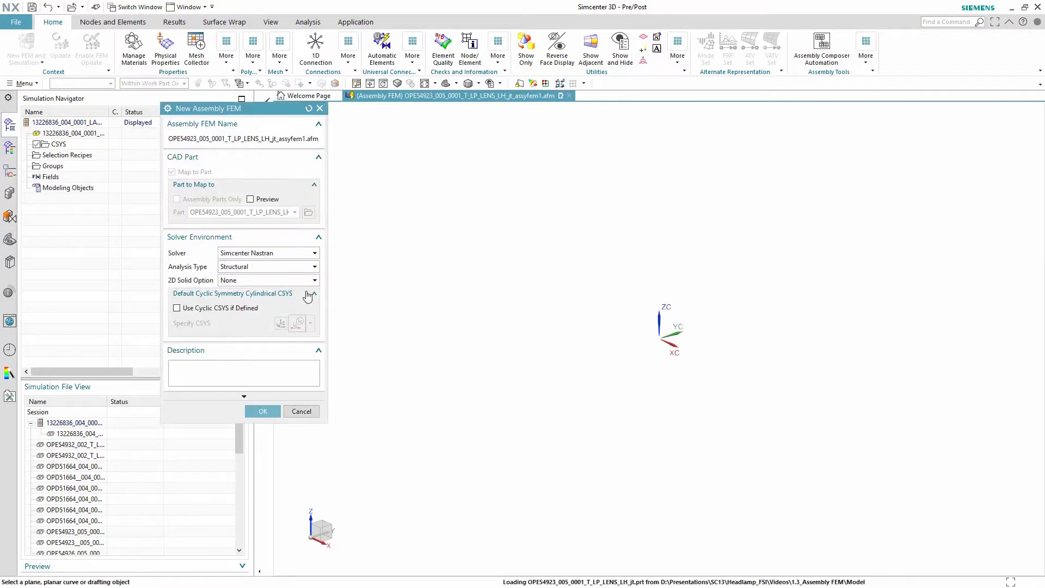
Create the lens assembly FEM with the Simcenter 3D Multiphysics solver and Coupled Thermal-Flow-Structural analysis type
{"action": "left_click", "coordinate": [277, 253]}
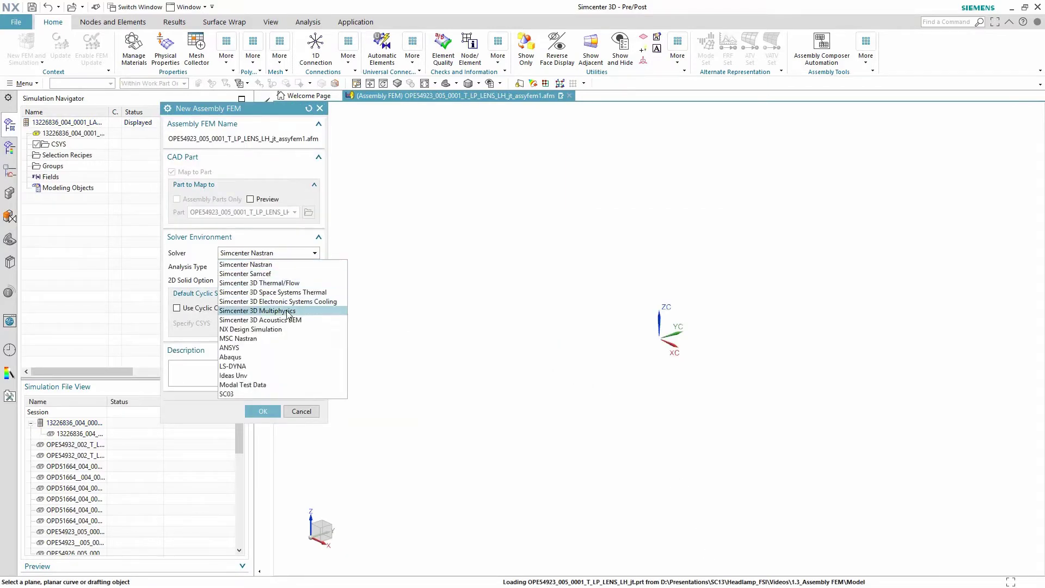
{"action": "left_click", "coordinate": [290, 311]}
{"action": "left_click", "coordinate": [283, 266]}
{"action": "left_click", "coordinate": [283, 336]}
{"action": "left_click", "coordinate": [263, 411]}
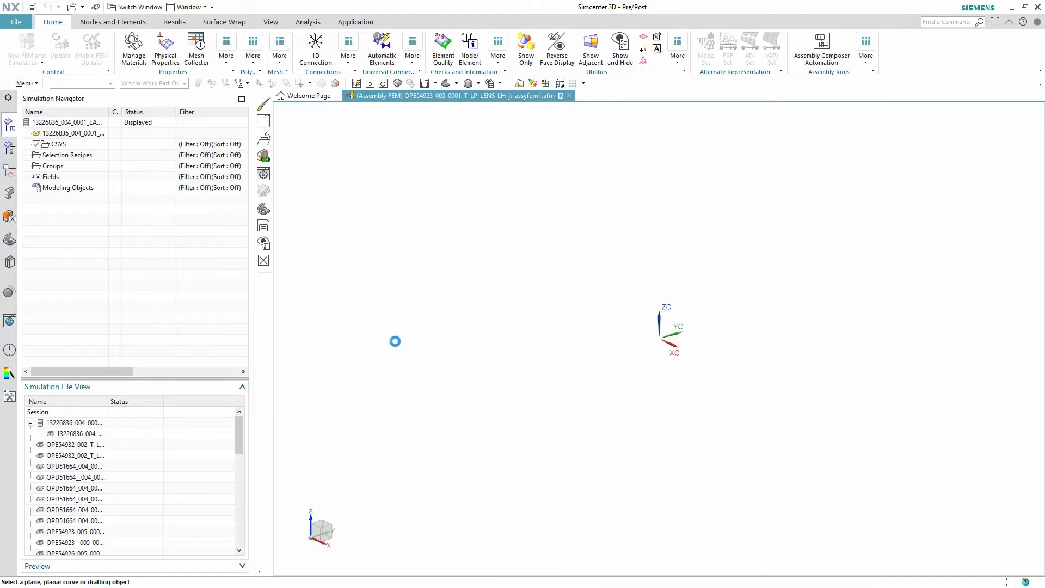
Make the new lens assembly FEM the displayed part
{"action": "left_click", "coordinate": [28, 143]}
{"action": "right_click", "coordinate": [68, 144]}
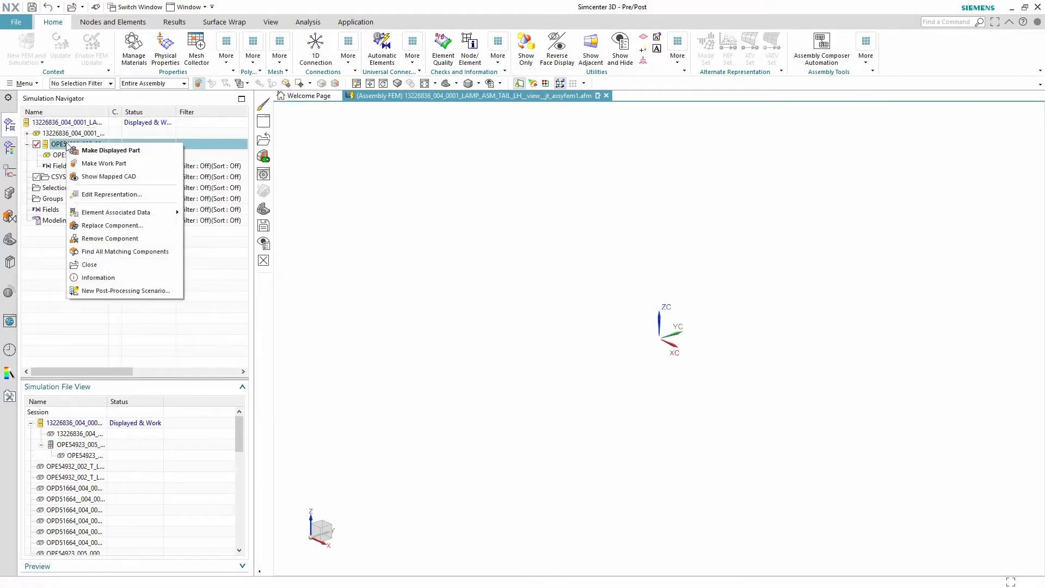
{"action": "left_click", "coordinate": [91, 165]}
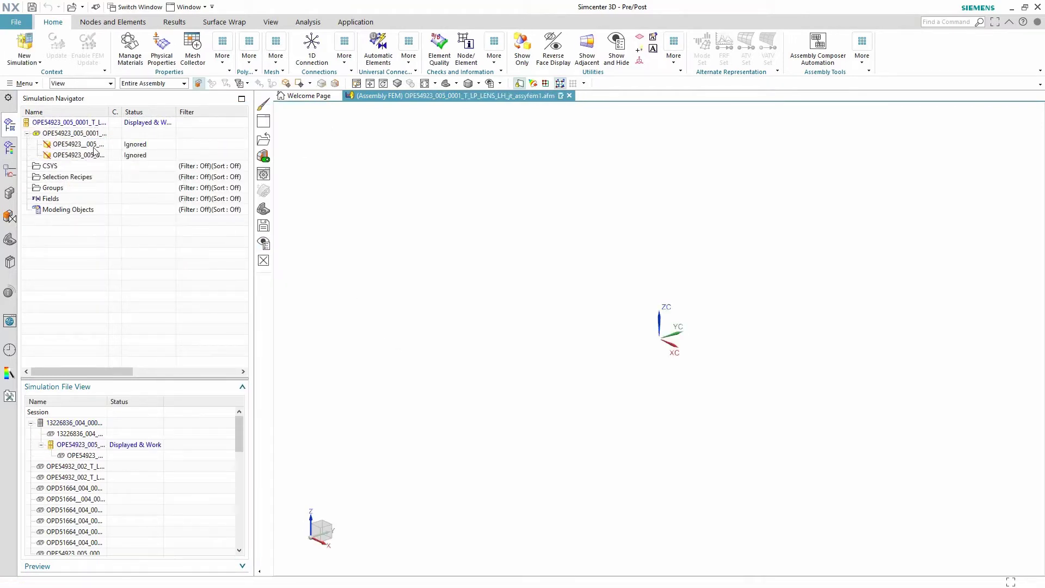
Map the OPE54923__005_0001__PART_SHEETS component to a new FEM file using the Simcenter 3D Multiphysics template
{"action": "right_click", "coordinate": [92, 144]}
{"action": "left_click", "coordinate": [130, 175]}
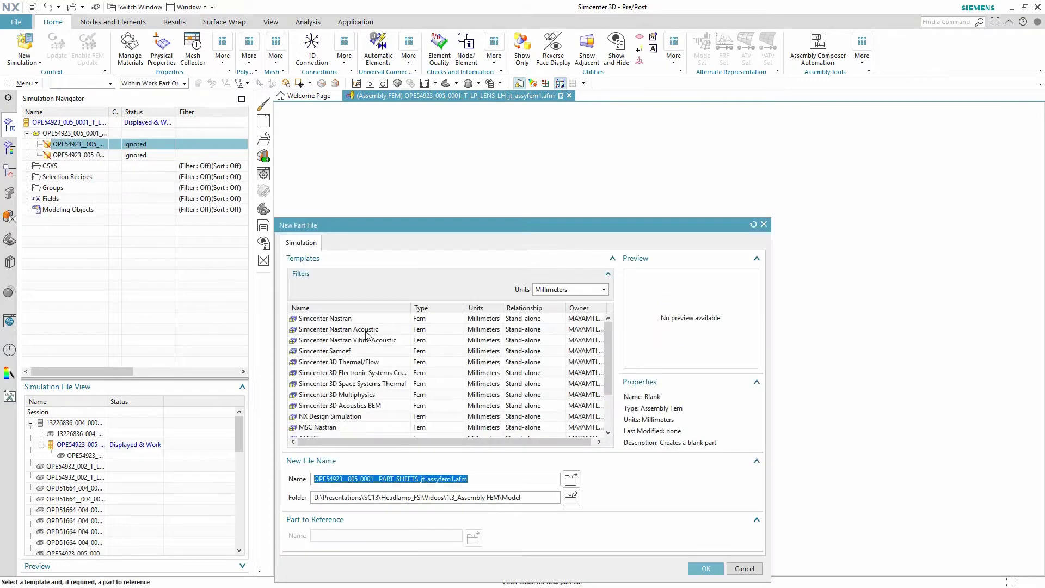
{"action": "left_click", "coordinate": [363, 384]}
{"action": "left_click", "coordinate": [704, 569]}
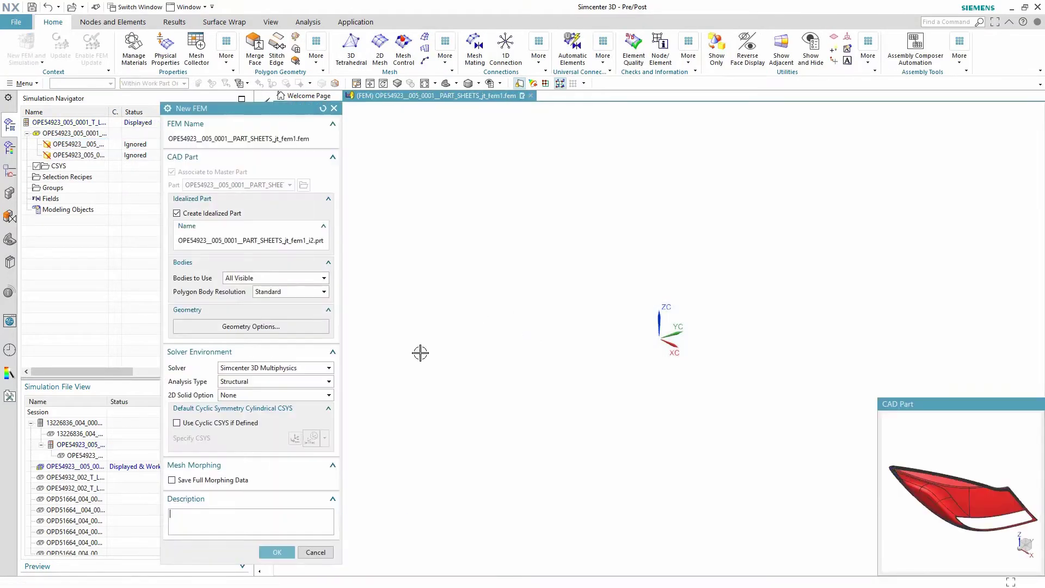
Create the PART_SHEETS FEM with High polygon body resolution and Coupled Thermal-Flow-Structural analysis
{"action": "left_click", "coordinate": [305, 292]}
{"action": "left_click", "coordinate": [298, 321]}
{"action": "left_click", "coordinate": [275, 382]}
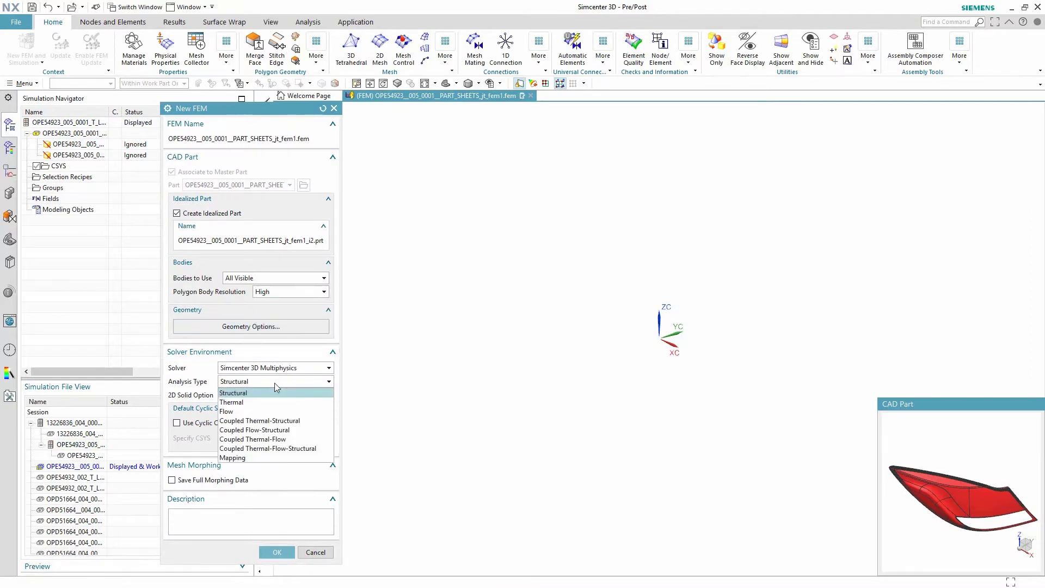
{"action": "left_click", "coordinate": [275, 448]}
{"action": "left_click", "coordinate": [276, 552]}
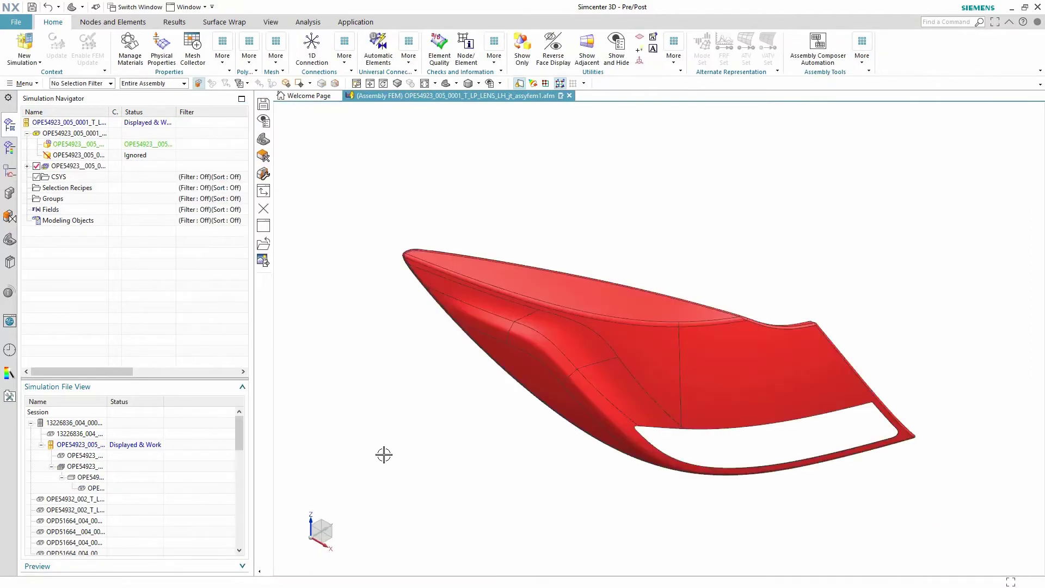
Display the PART_SHEETS FEM and mesh the lens body with parabolic tetrahedra at a 10 mm element size
{"action": "right_click", "coordinate": [71, 165]}
{"action": "left_click", "coordinate": [78, 174]}
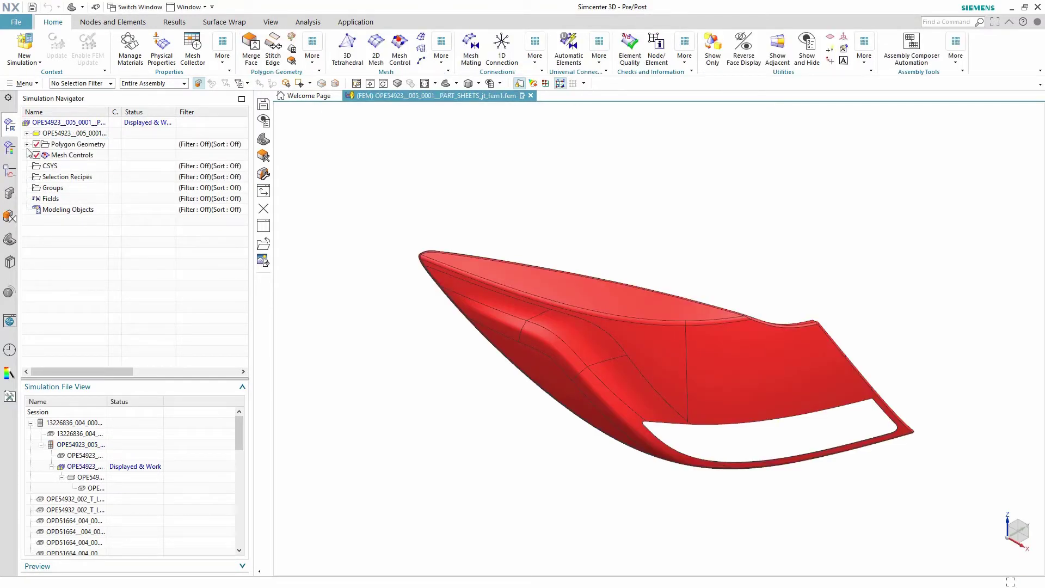
{"action": "left_click", "coordinate": [347, 51]}
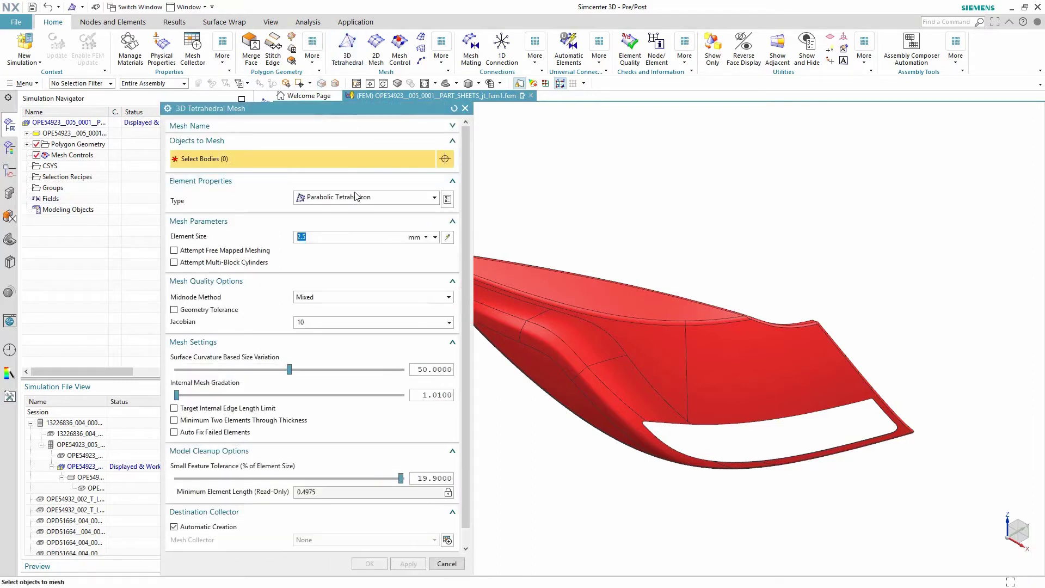
{"action": "left_click", "coordinate": [527, 268]}
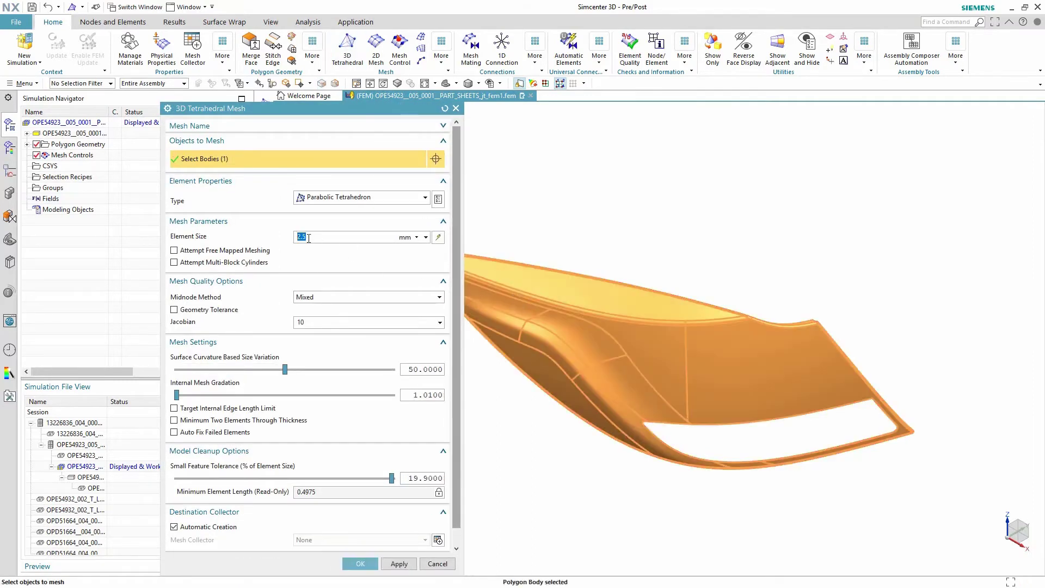
{"action": "type", "text": "10"}
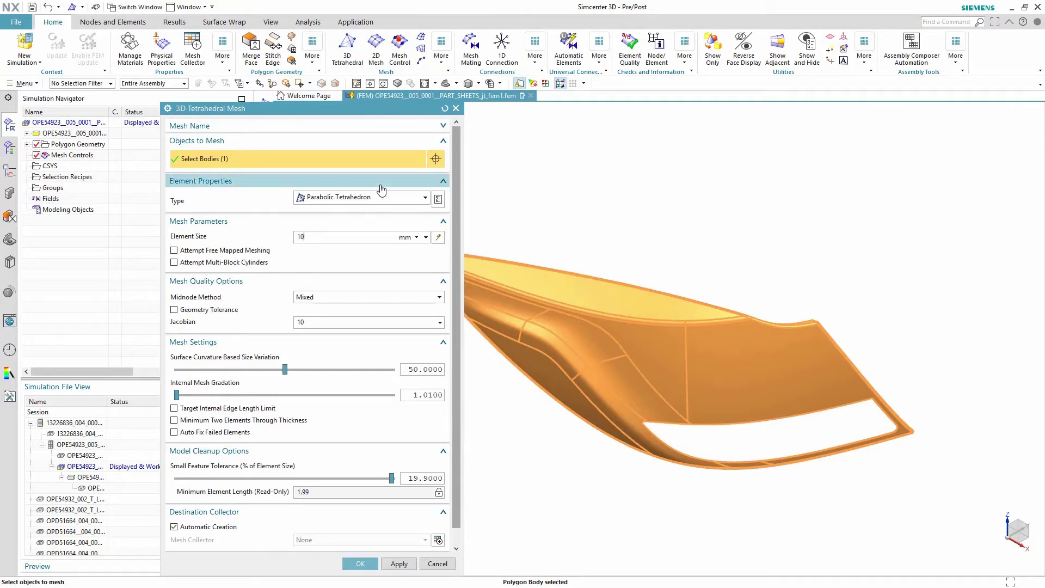
{"action": "left_click", "coordinate": [351, 564]}
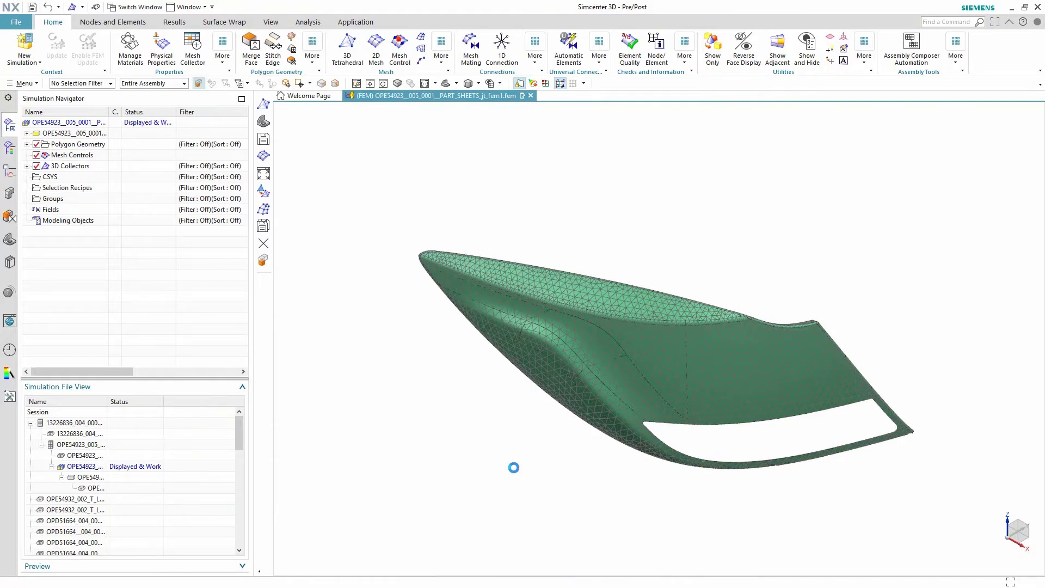
Rename the solid mesh collector under 3D Collectors as Lens
{"action": "left_click", "coordinate": [27, 166]}
{"action": "left_click", "coordinate": [37, 177]}
{"action": "left_click", "coordinate": [86, 180]}
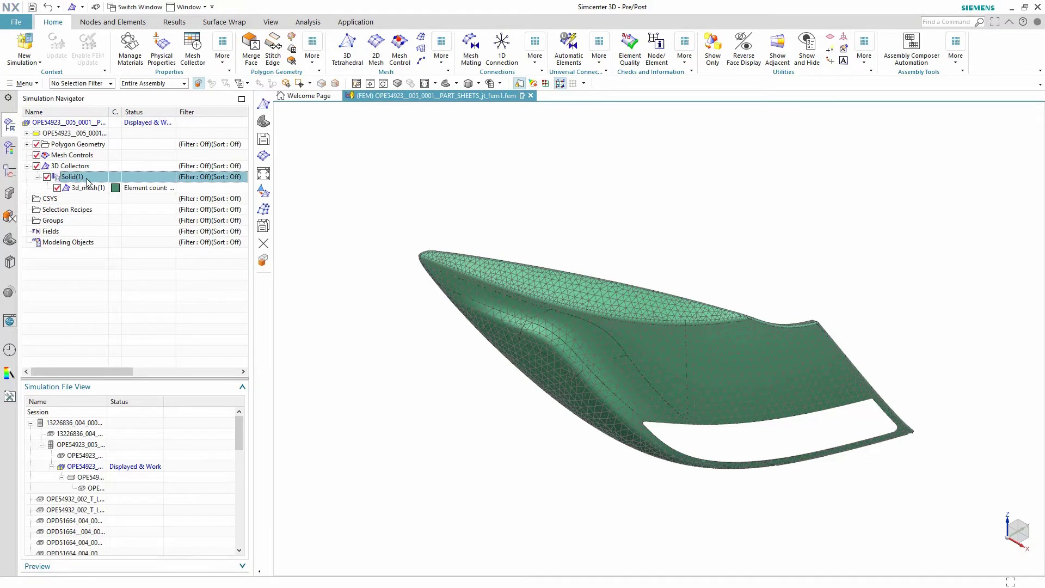
{"action": "left_click", "coordinate": [87, 181]}
{"action": "type", "text": "Lens"}
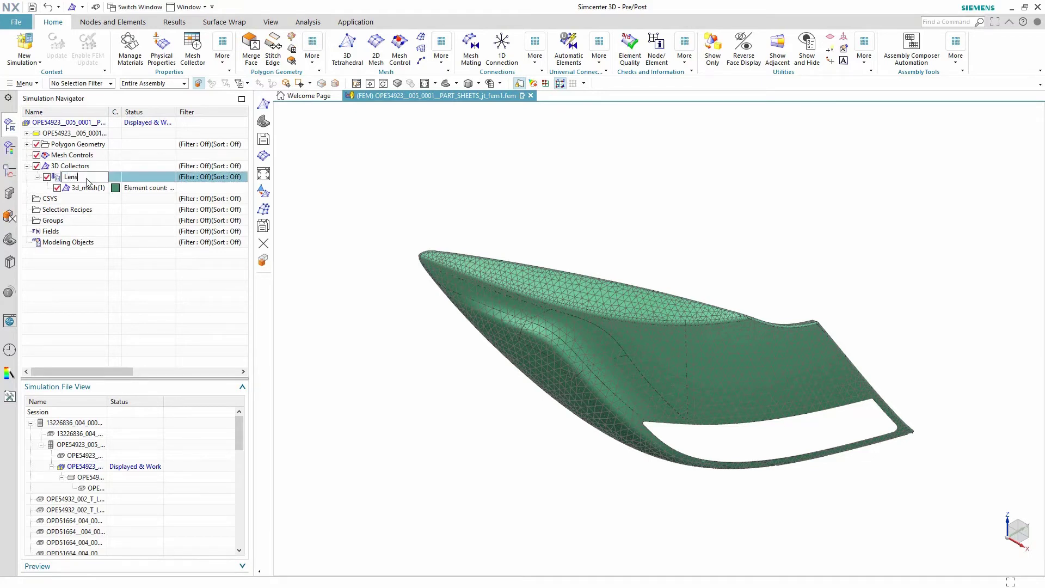
{"action": "key", "text": "Return"}
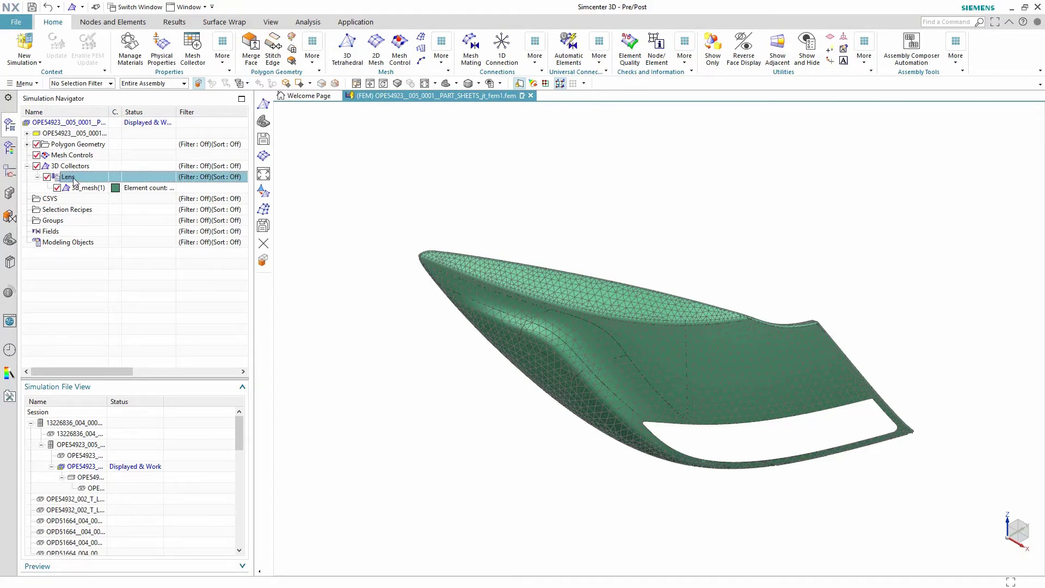
Change the Lens mesh collector's display color to Deep Red
{"action": "right_click", "coordinate": [74, 182]}
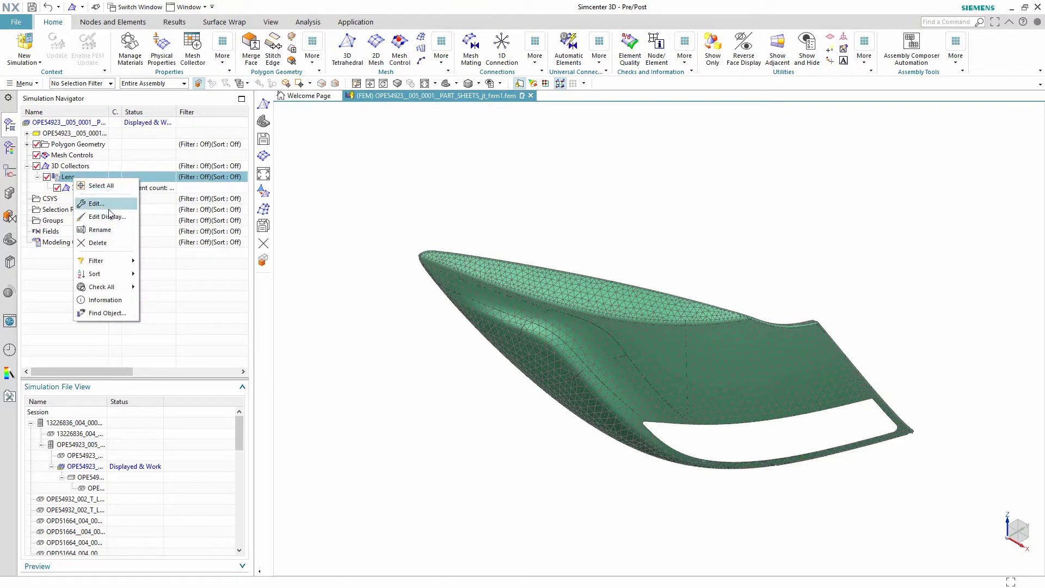
{"action": "left_click", "coordinate": [109, 215]}
{"action": "left_click", "coordinate": [289, 159]}
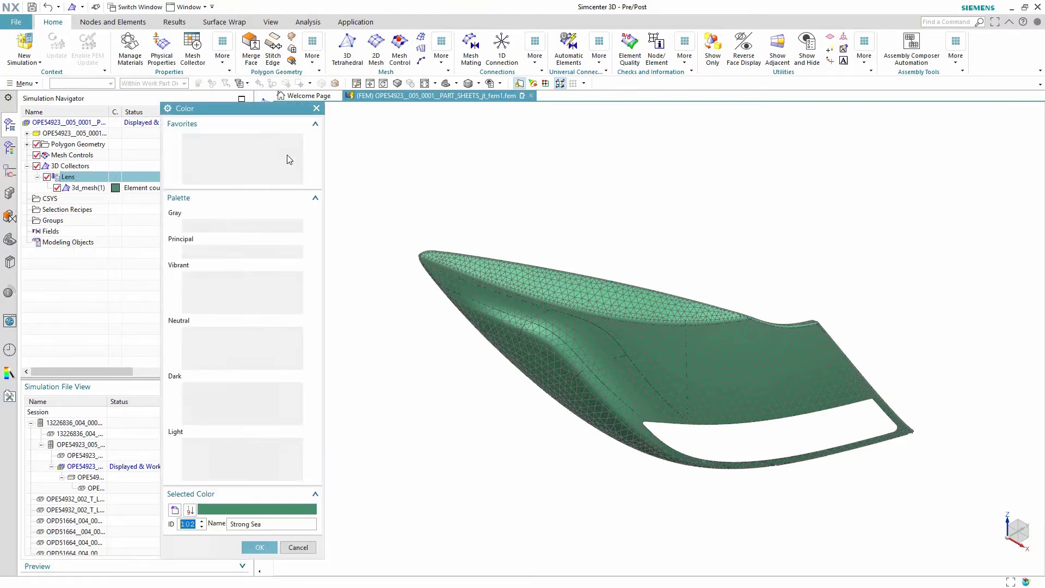
{"action": "left_click", "coordinate": [198, 278]}
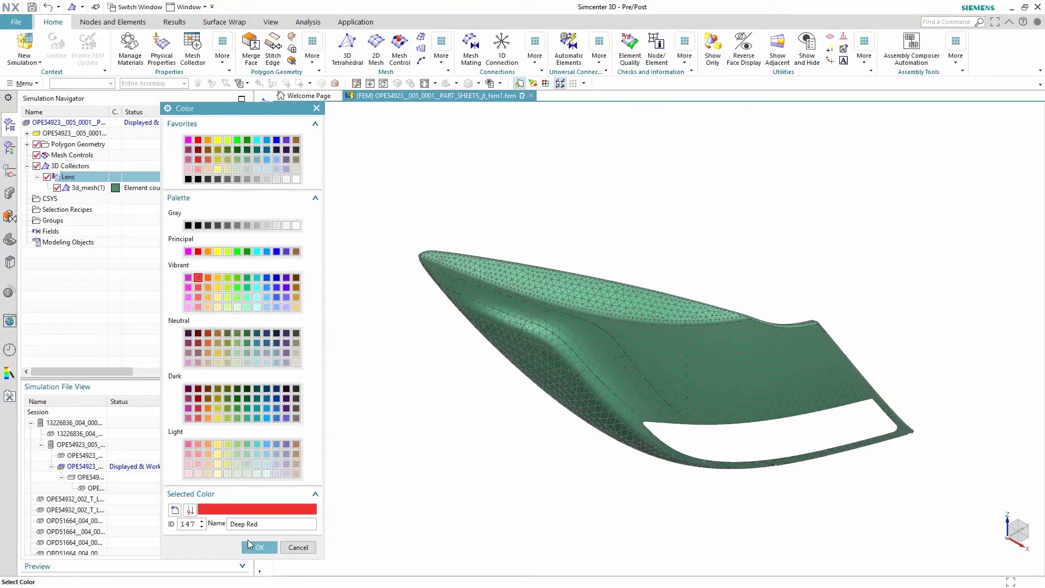
{"action": "left_click", "coordinate": [250, 546]}
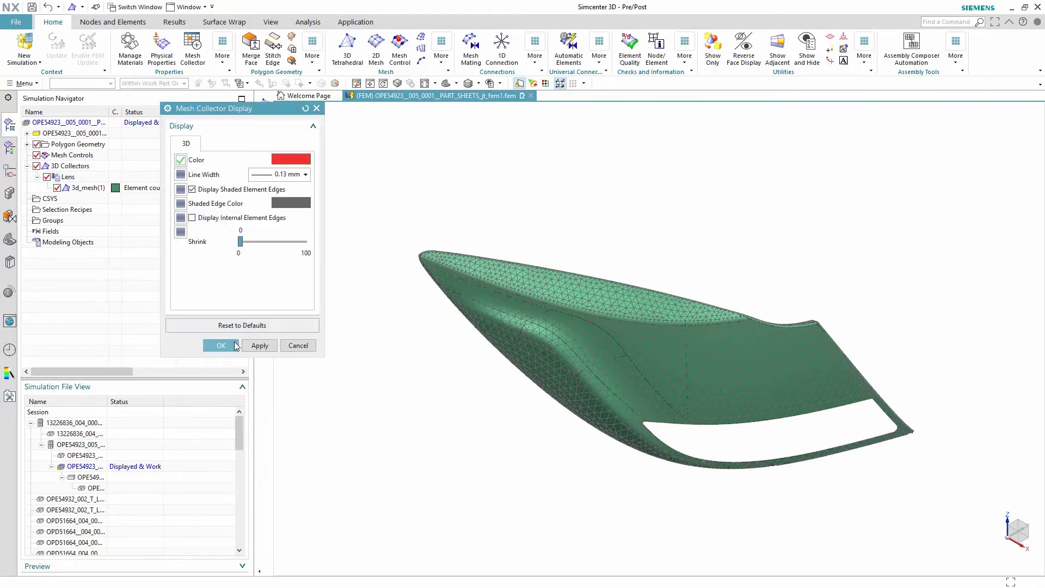
{"action": "left_click", "coordinate": [235, 346]}
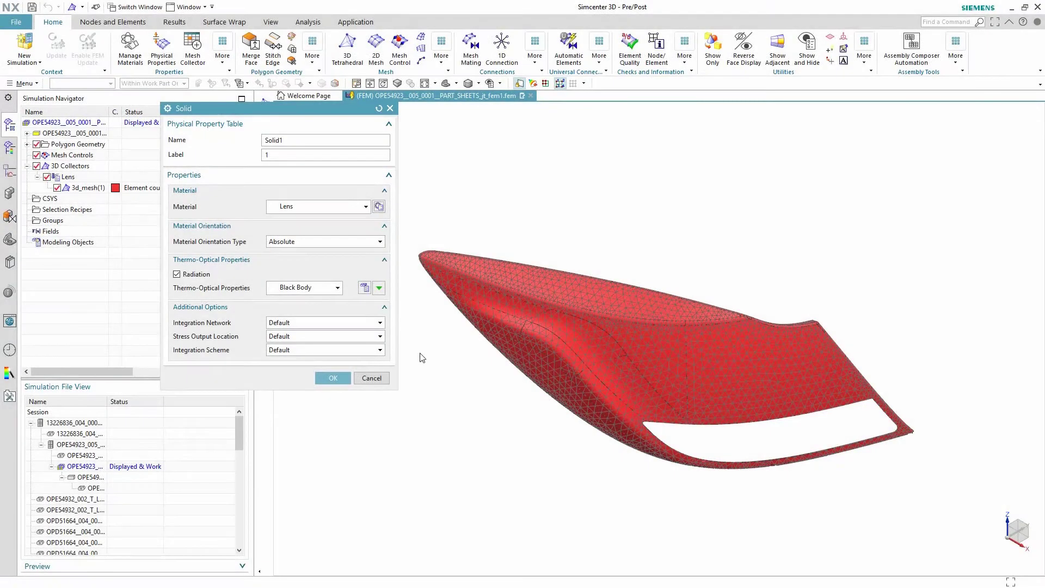
Assign the Lens collector the Solid1 property with Lens material, radiation enabled and Black Body thermo-optical properties
{"action": "left_click", "coordinate": [333, 378]}
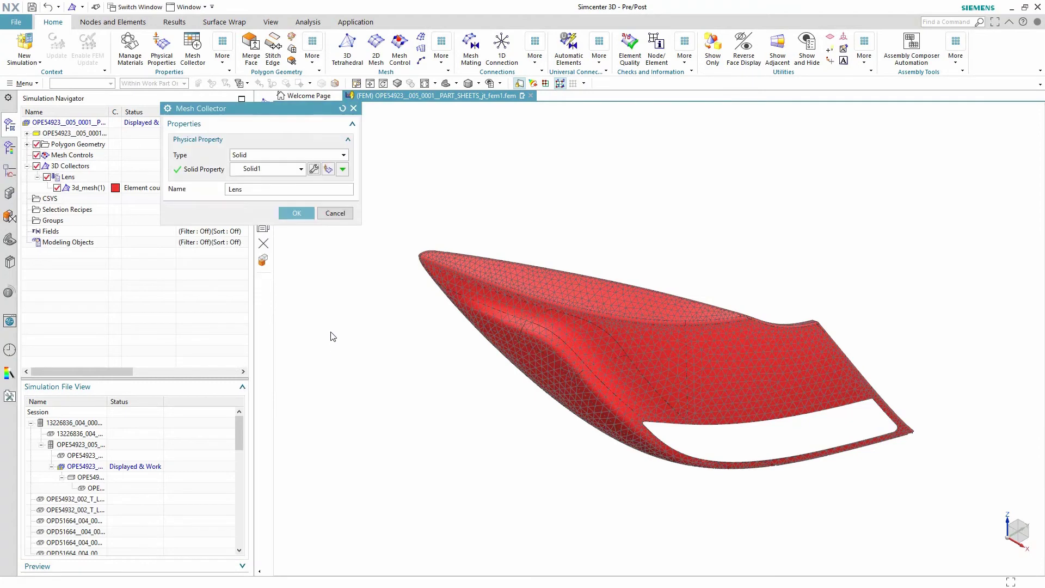
{"action": "left_click", "coordinate": [290, 207]}
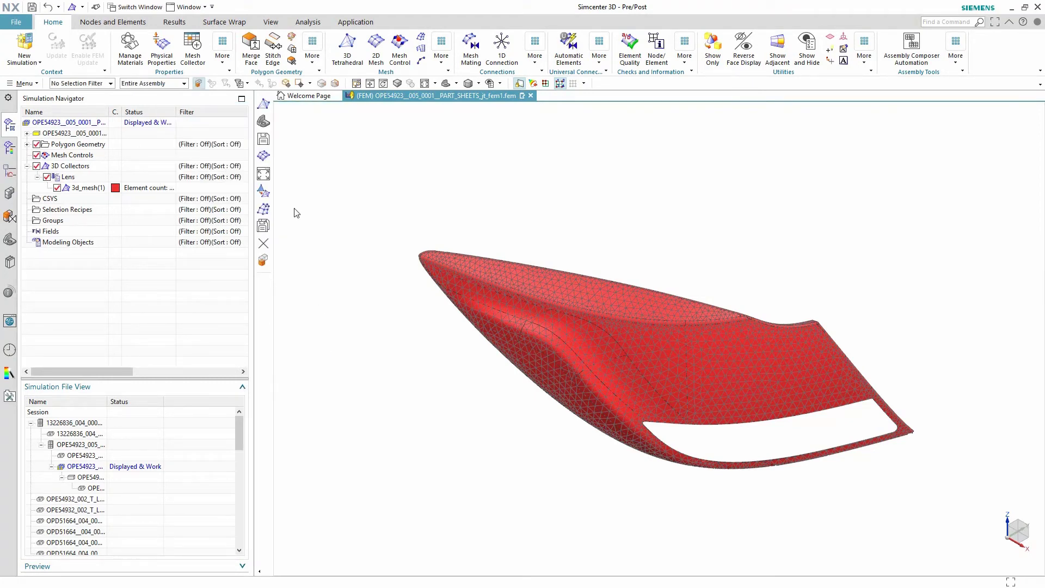
Return from the PART_SHEETS FEM to its parent assembly FEM, OPE54923_005_0001_T_LP_LENS_LH_jt_assyfem1.afm
{"action": "right_click", "coordinate": [79, 122]}
{"action": "mouse_move", "coordinate": [148, 162]}
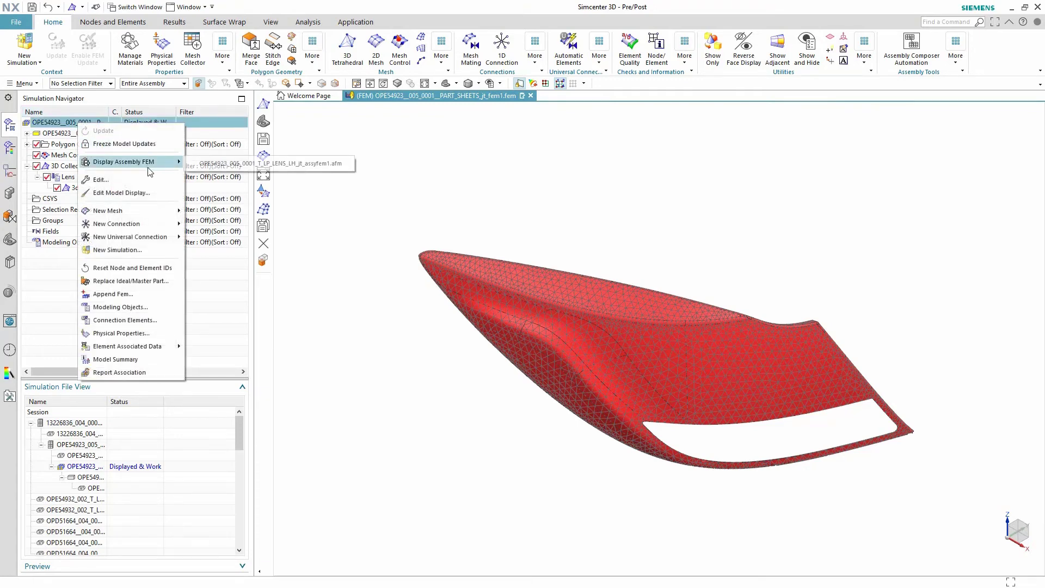
{"action": "left_click", "coordinate": [196, 164]}
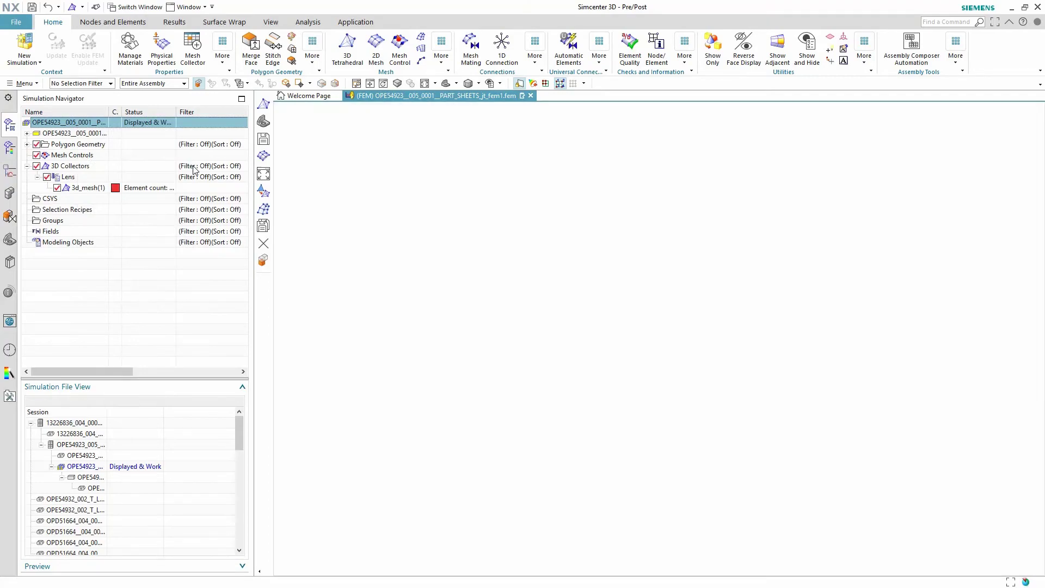